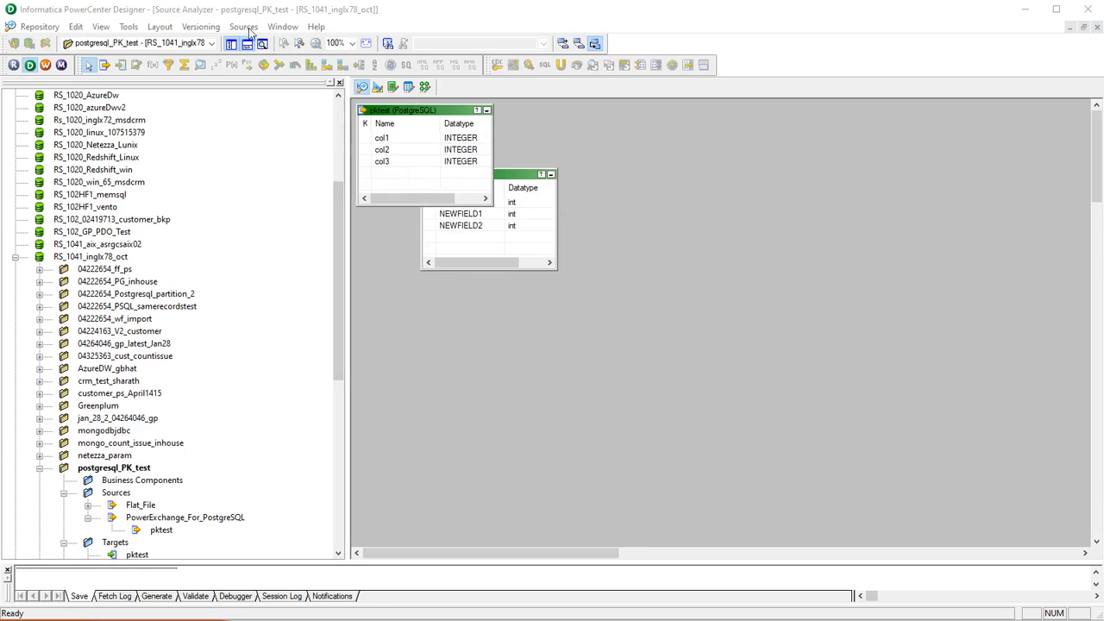
# Start creating a PowerExchange for PostgreSQL source, keep the encryption method at noEncryption, and test and accept the connection details
pyautogui.click(244, 27)
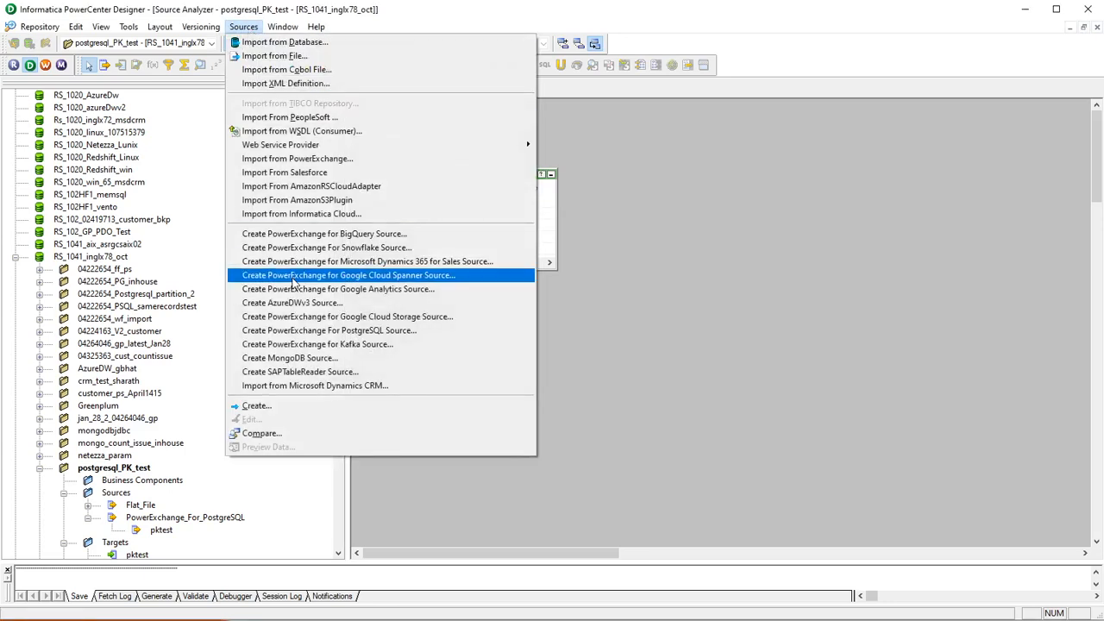
pyautogui.click(298, 330)
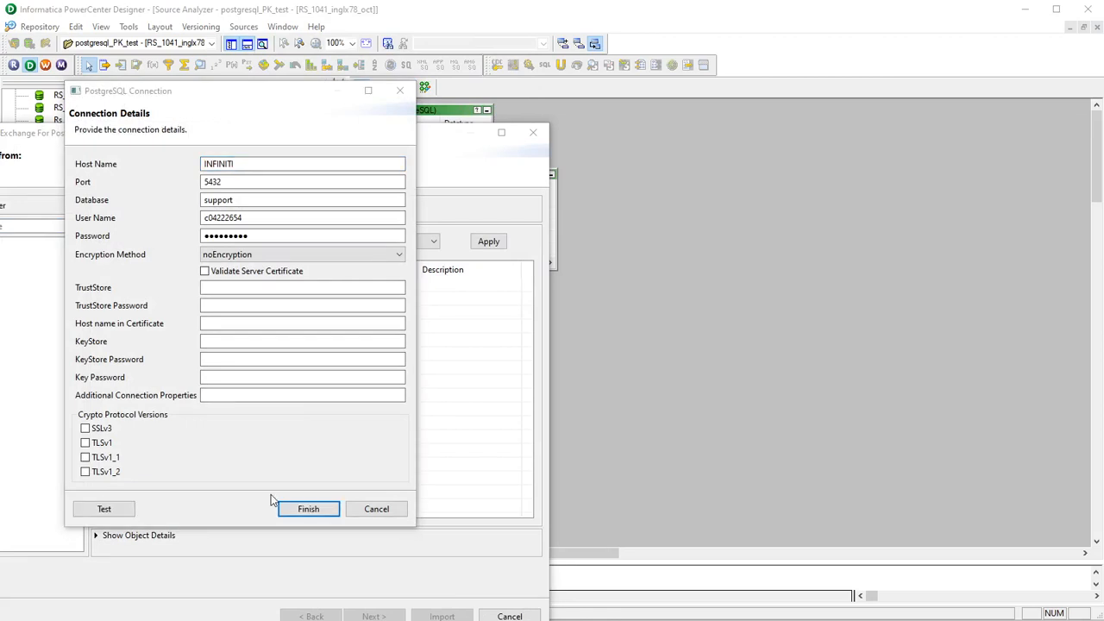
pyautogui.click(227, 256)
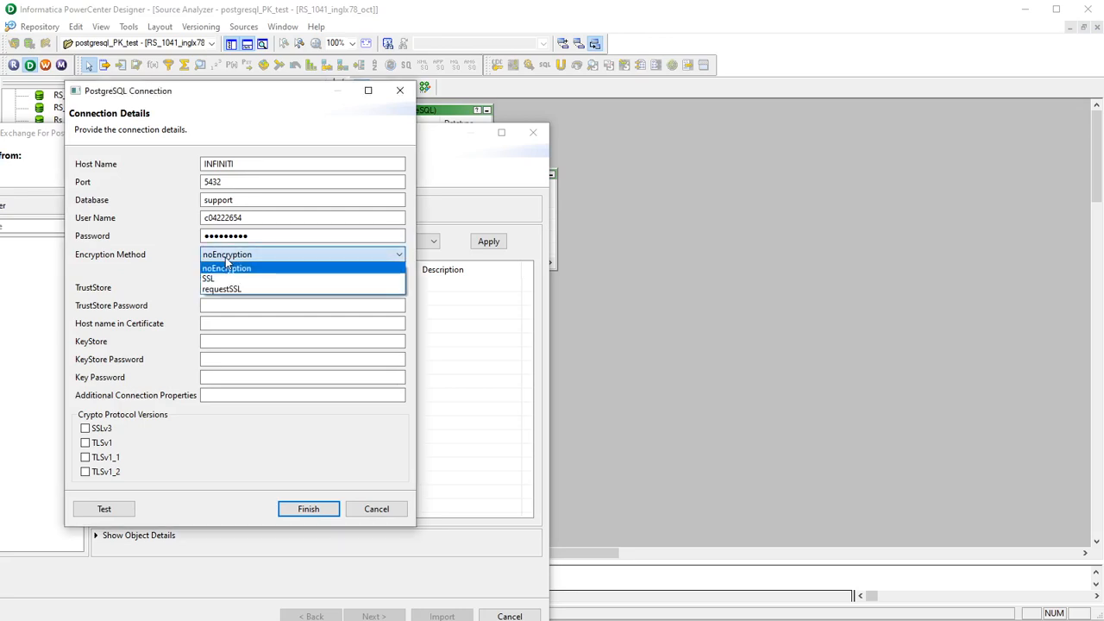
pyautogui.click(226, 267)
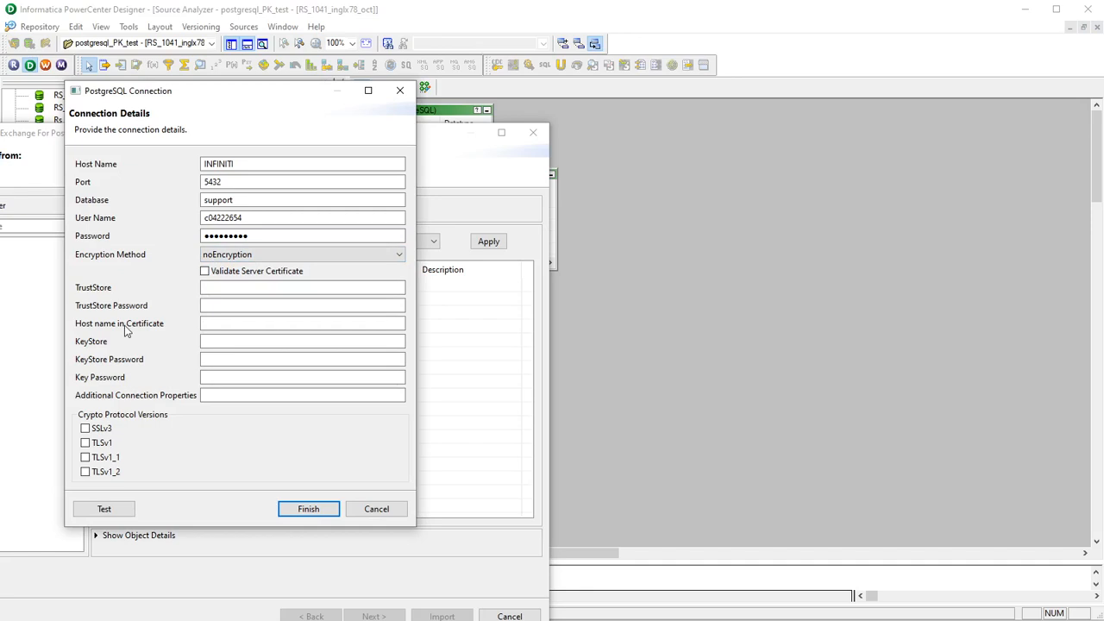
pyautogui.click(104, 509)
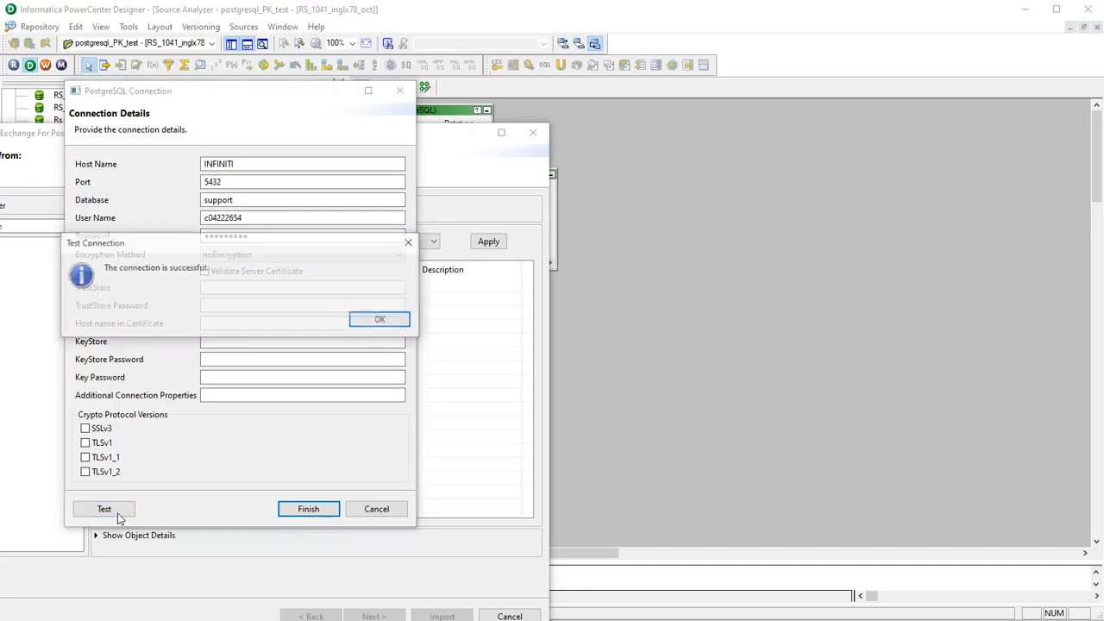
pyautogui.click(393, 321)
pyautogui.click(326, 514)
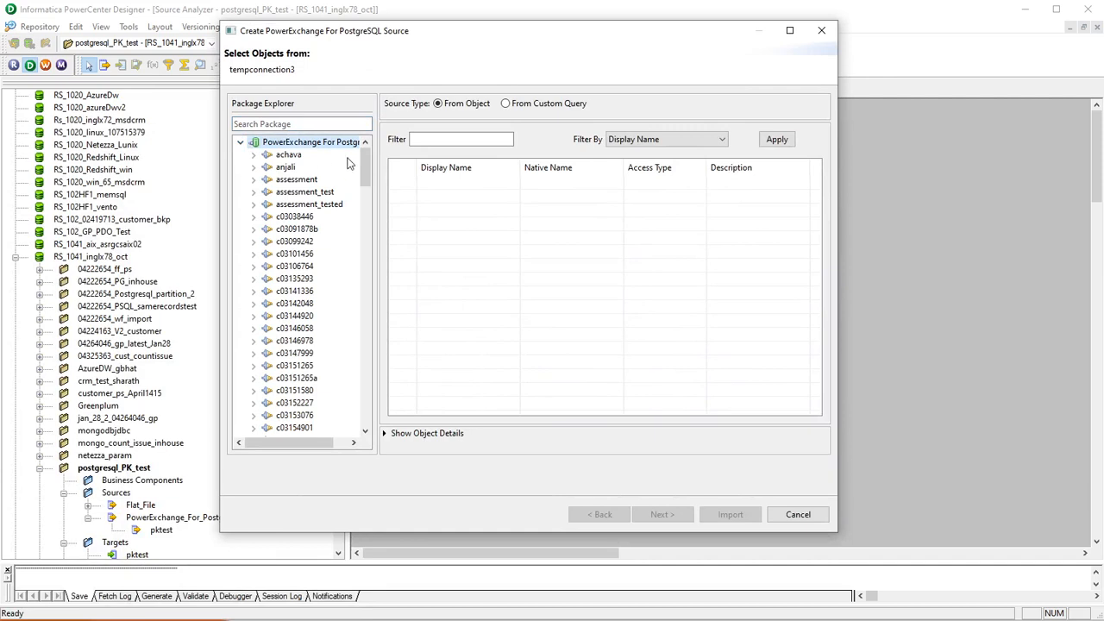
# Import the pktest_1 table from the public schema as a PostgreSQL source after displaying its column details
pyautogui.moveTo(366, 164); pyautogui.dragTo(379, 410)
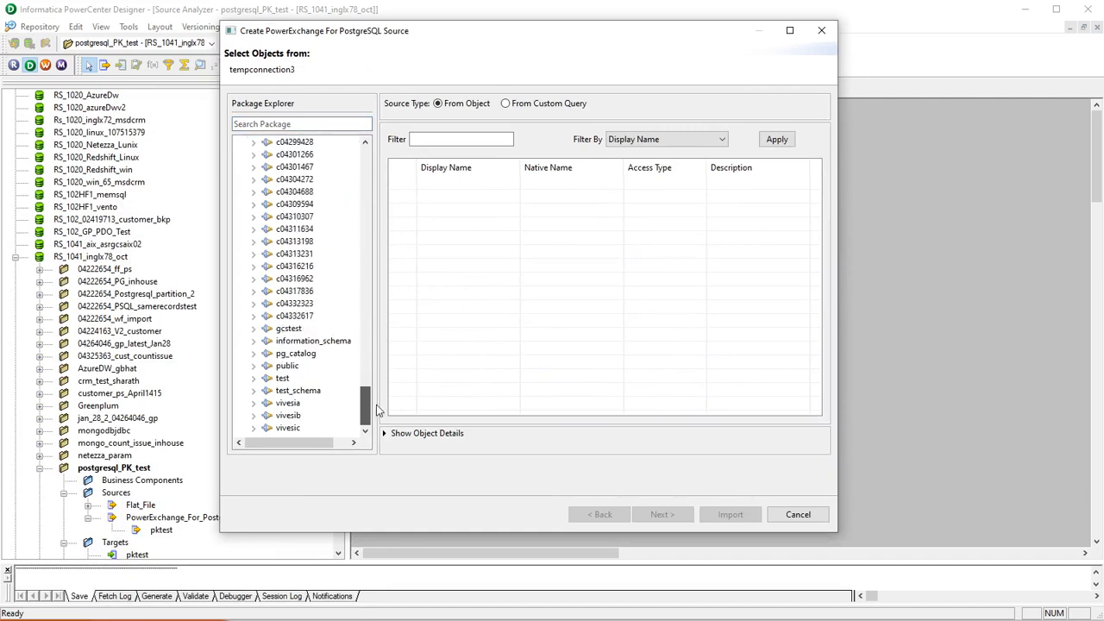
pyautogui.click(287, 367)
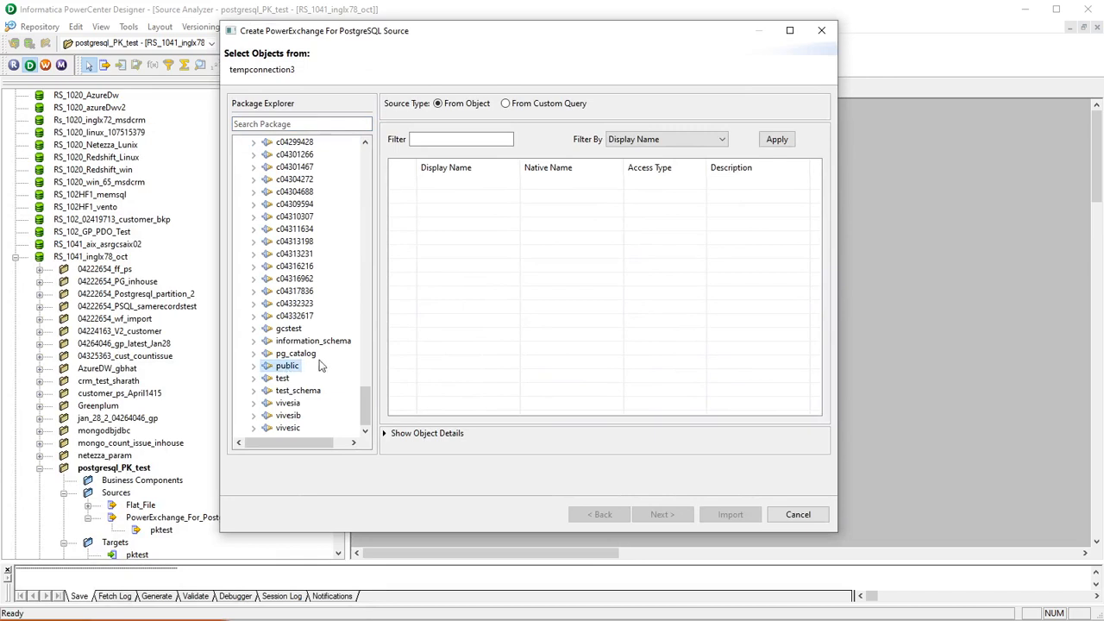
pyautogui.click(253, 366)
pyautogui.click(285, 377)
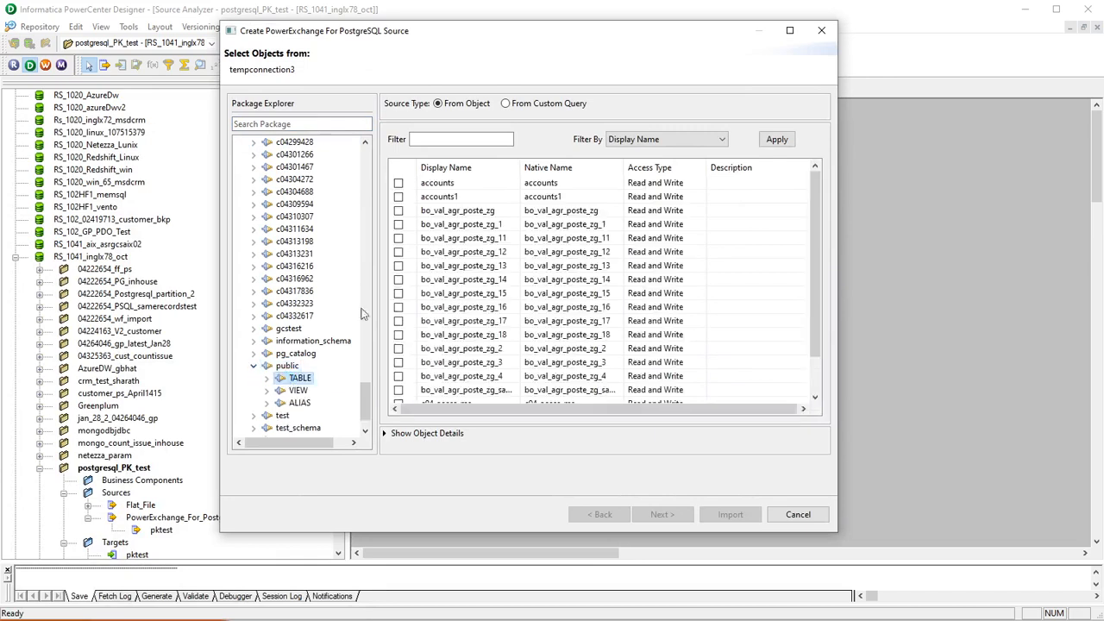
pyautogui.moveTo(814, 201); pyautogui.dragTo(816, 328)
pyautogui.click(398, 390)
pyautogui.click(439, 393)
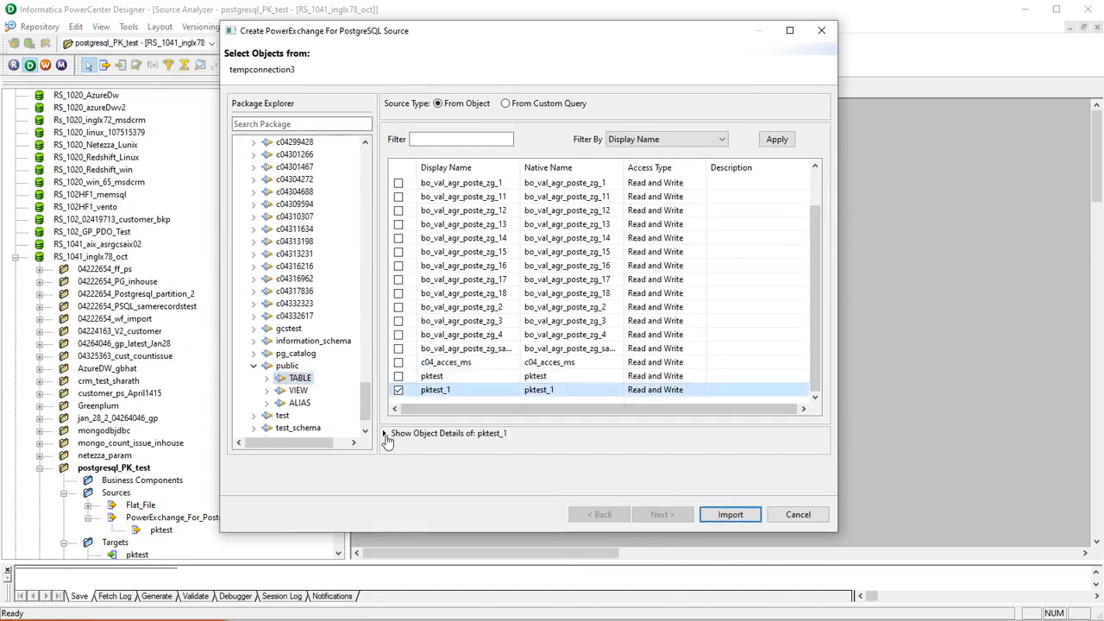
pyautogui.click(386, 434)
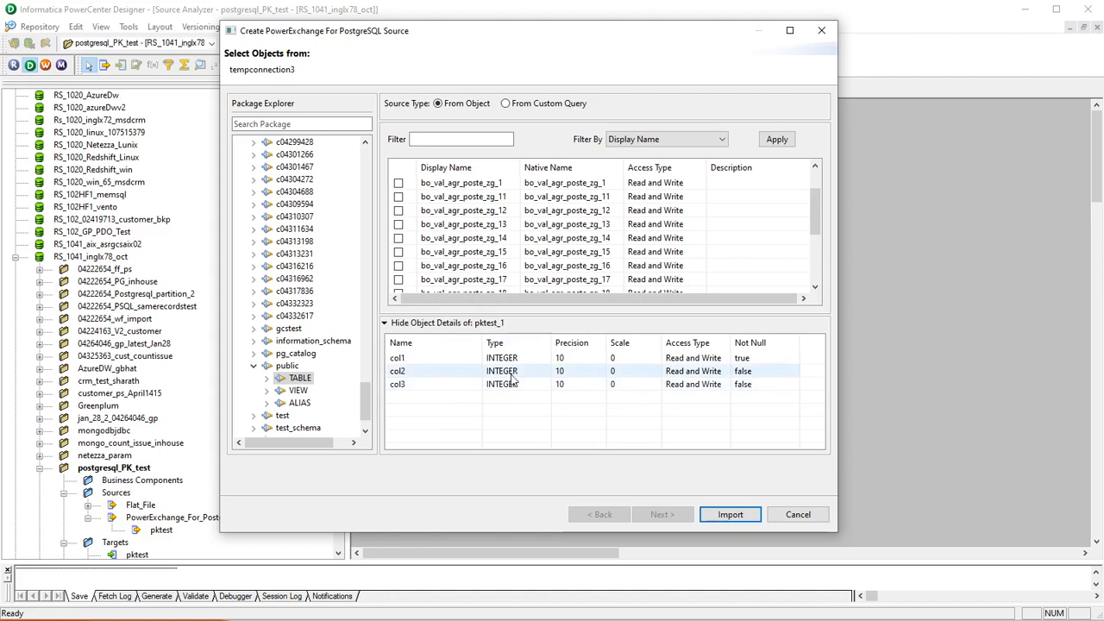
pyautogui.click(740, 520)
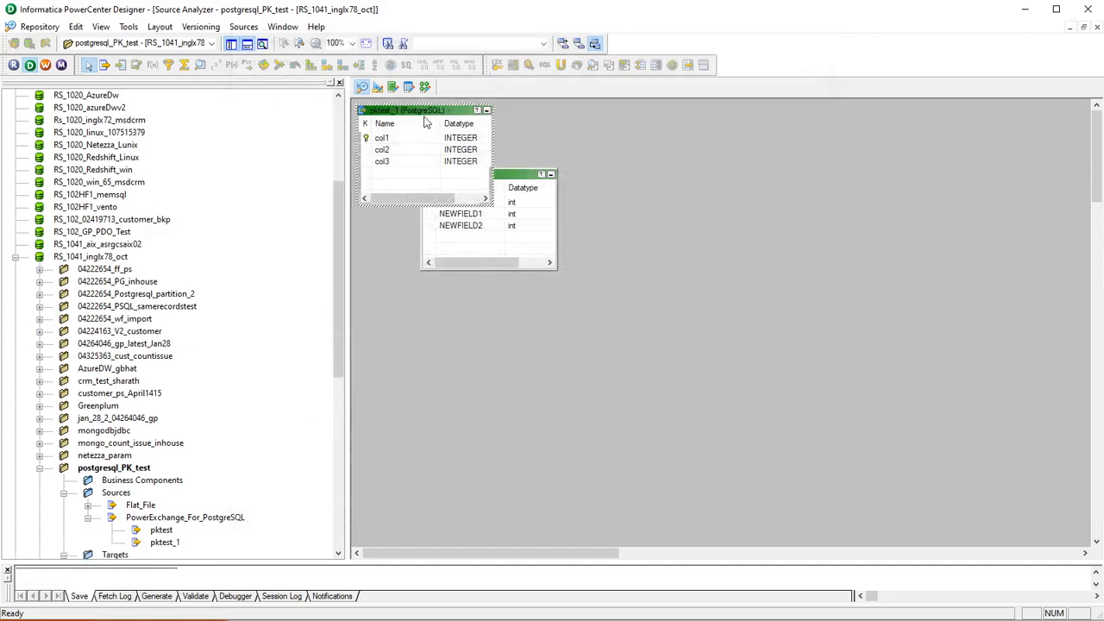
# Call up PowerExchange for PostgreSQL target creation in the Target Designer, and open the ps_ps mapping in the Mapping Designer
pyautogui.click(376, 88)
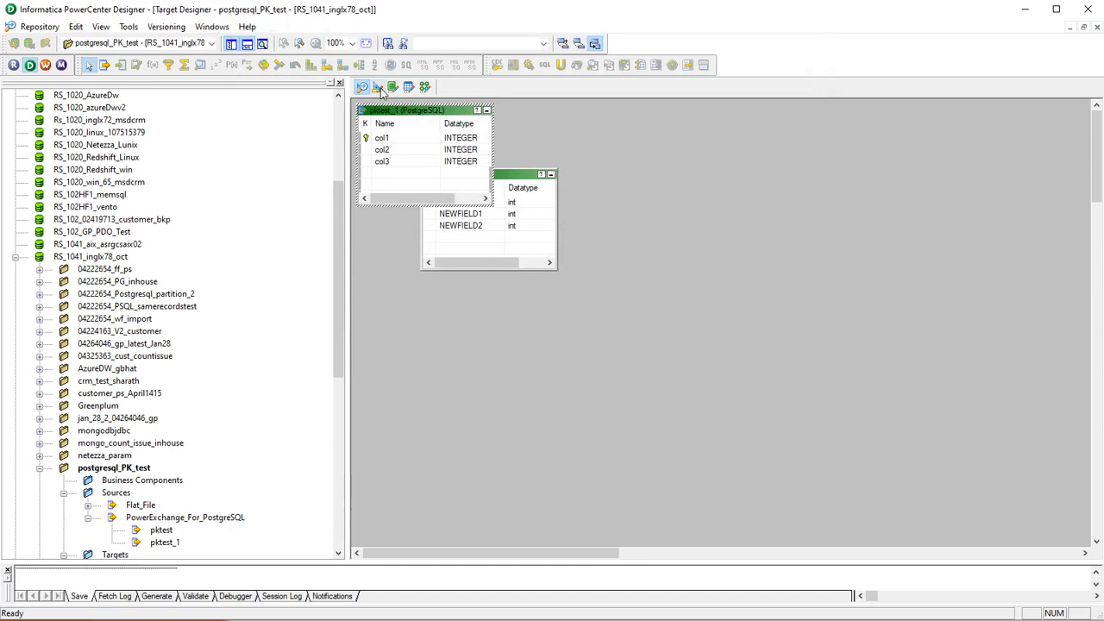
pyautogui.click(243, 27)
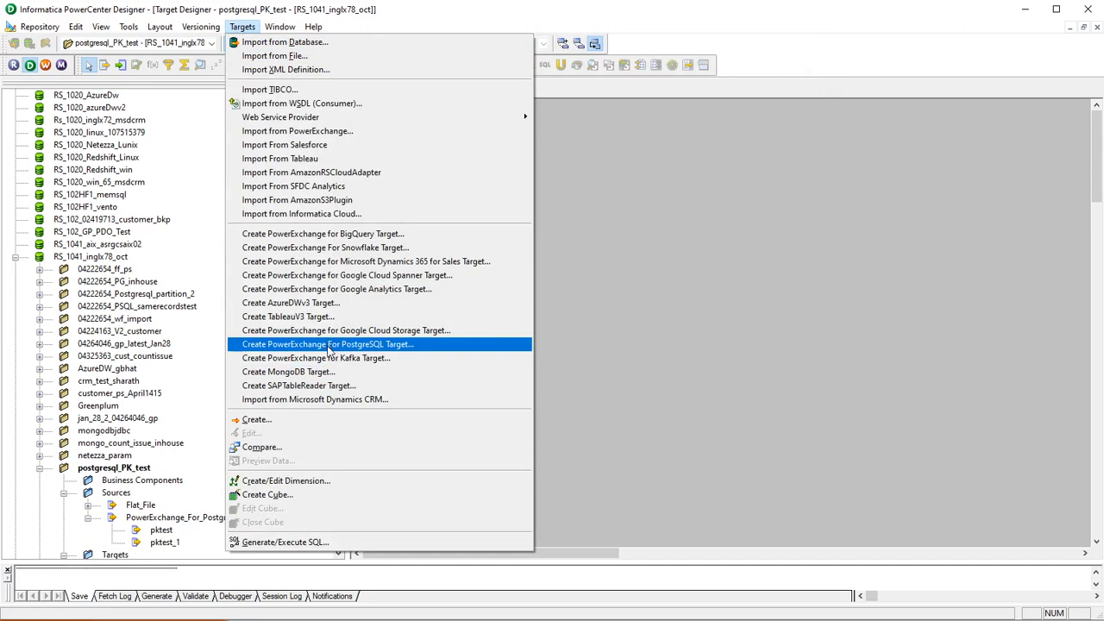
pyautogui.click(403, 346)
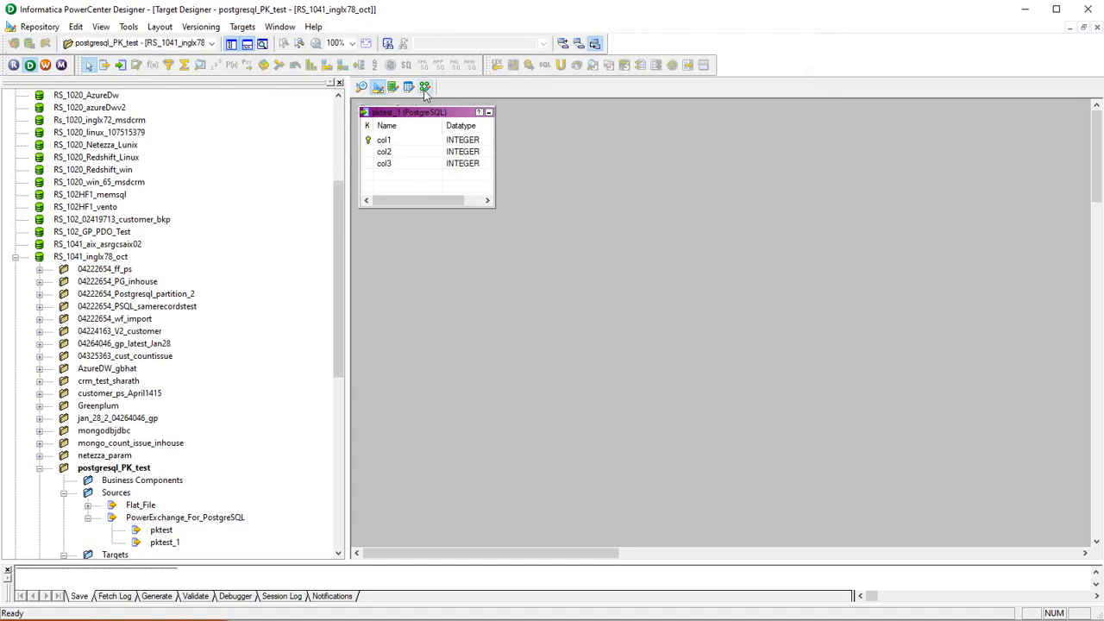
pyautogui.click(424, 88)
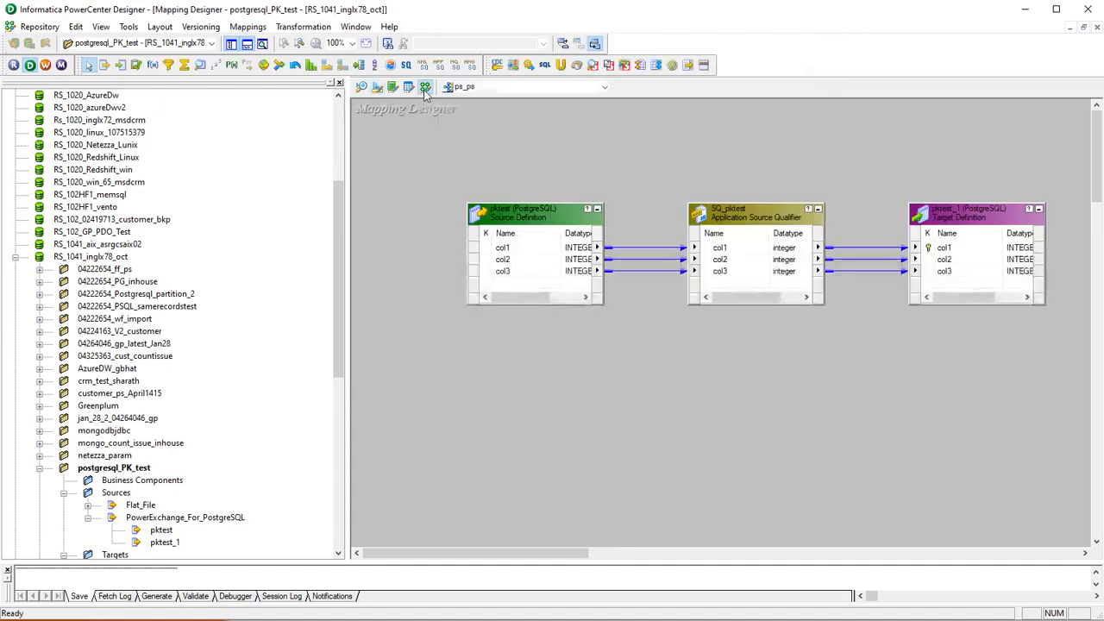
pyautogui.moveTo(558, 559); pyautogui.dragTo(584, 557)
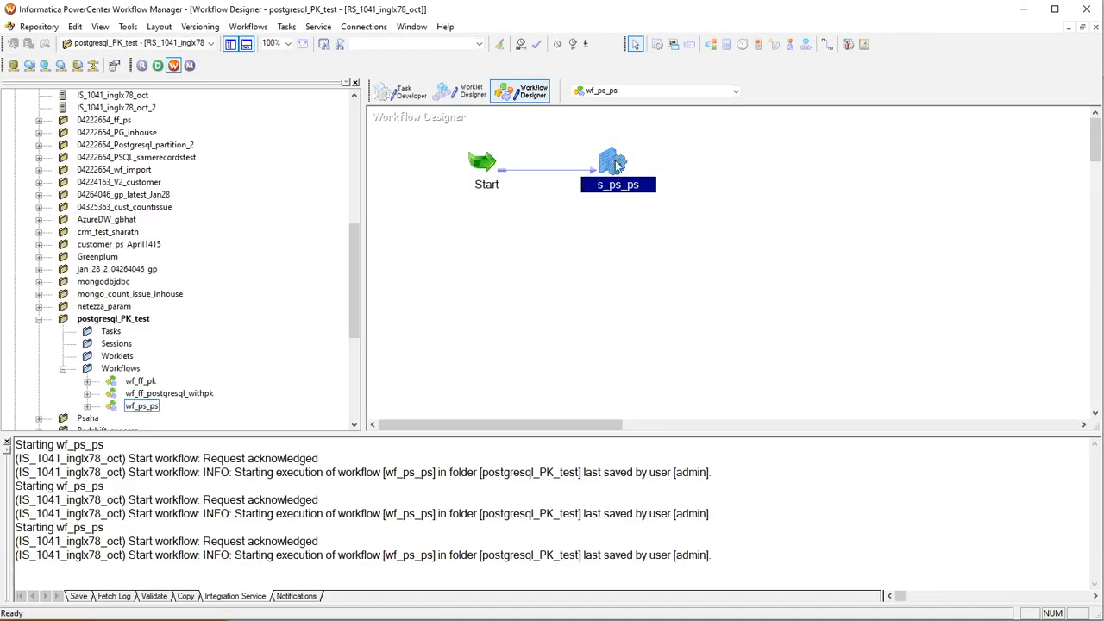
# View the attributes offered for a new PostgreSQL relational connection in Workflow Manager, and close the connection browser without creating one
pyautogui.doubleClick(614, 170)
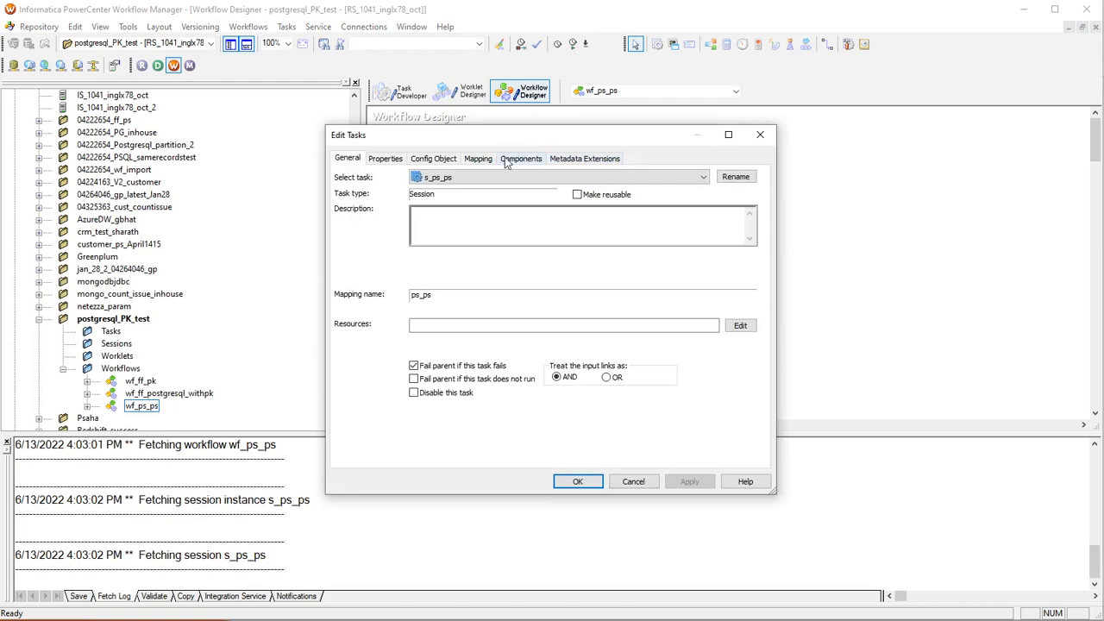
pyautogui.click(759, 135)
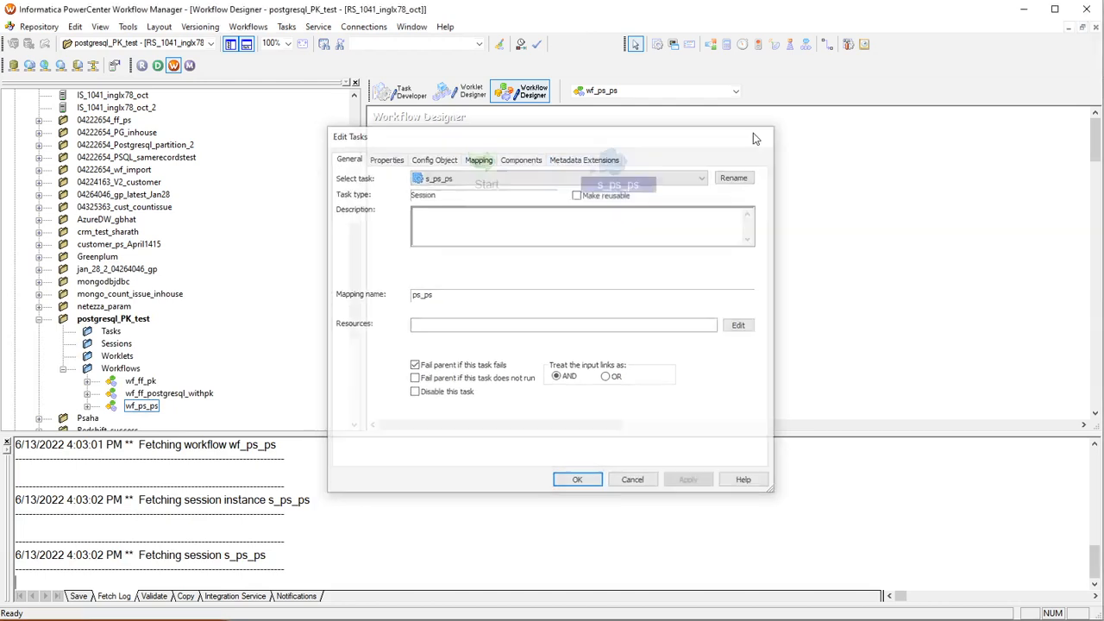
pyautogui.click(363, 27)
pyautogui.click(369, 41)
pyautogui.click(520, 274)
pyautogui.click(475, 517)
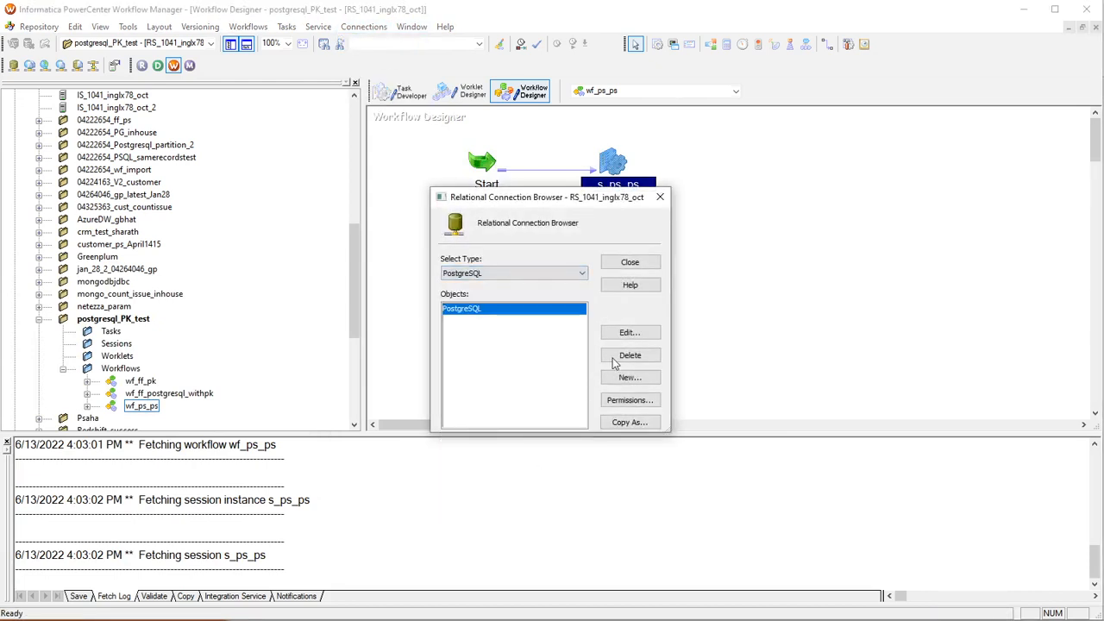
pyautogui.click(628, 378)
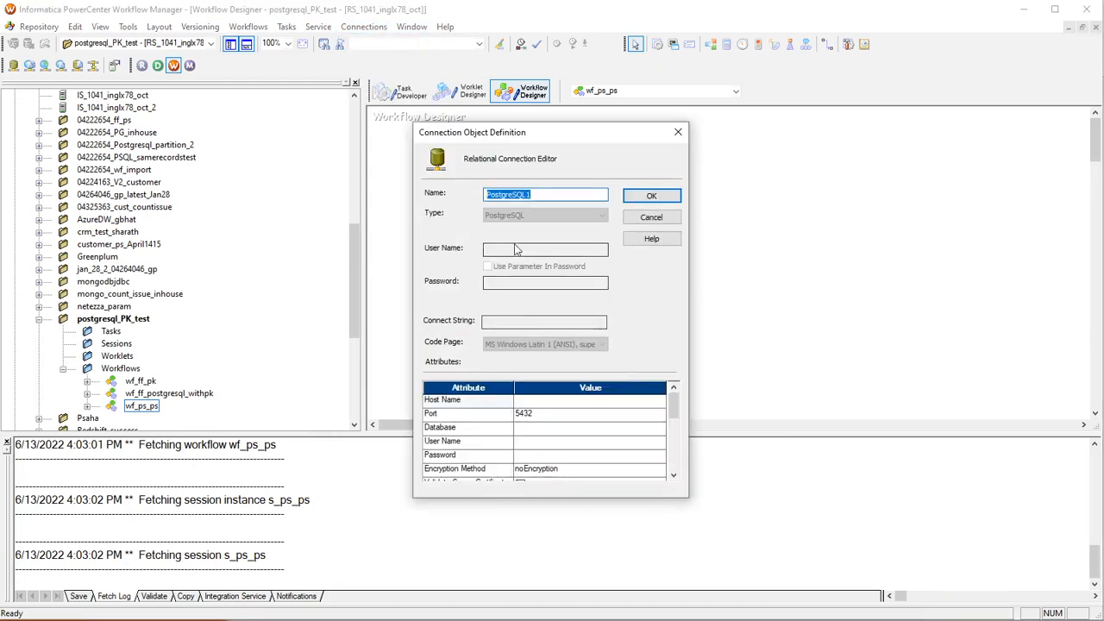
pyautogui.click(651, 217)
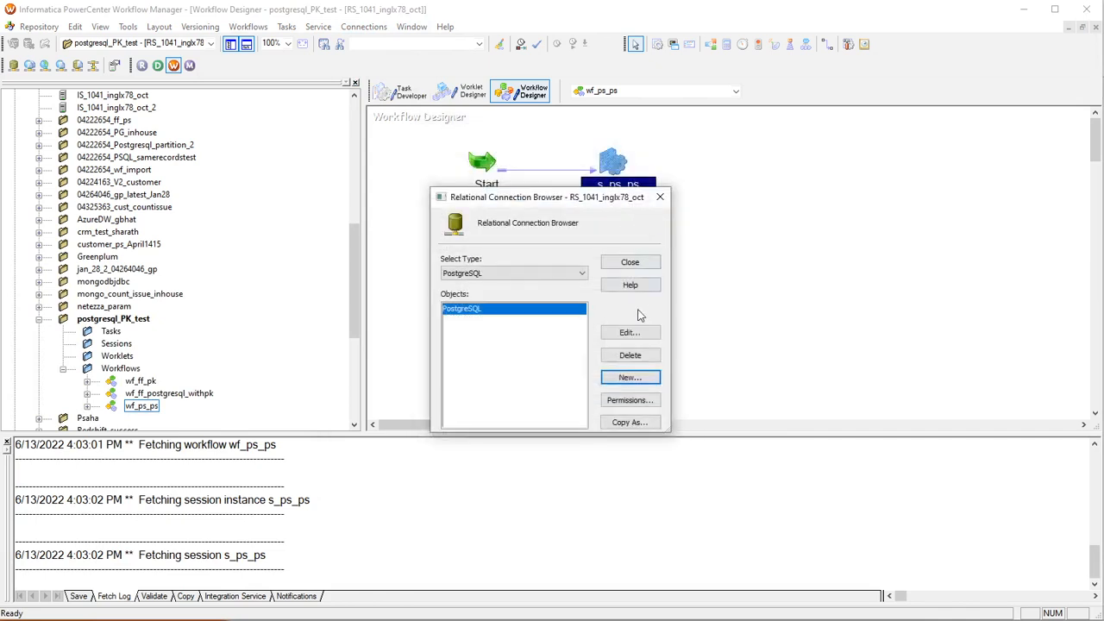
pyautogui.click(629, 262)
# Check the connection settings of source SQ_pktest and target pktest_1 in the mapping settings of session s_ps_ps
pyautogui.doubleClick(612, 167)
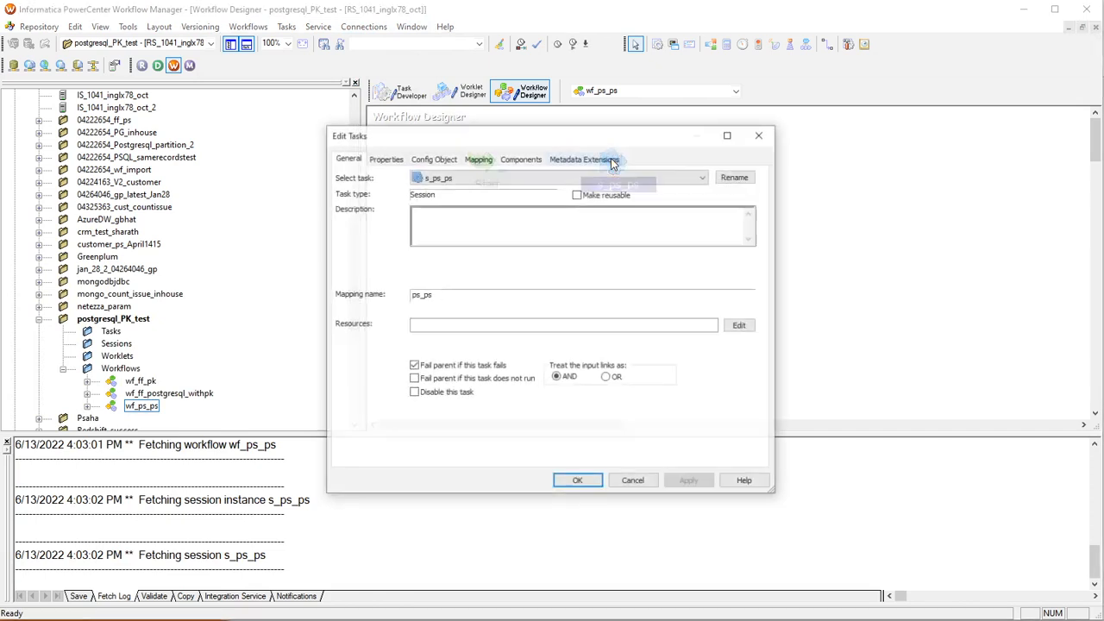
pyautogui.click(480, 164)
pyautogui.click(395, 278)
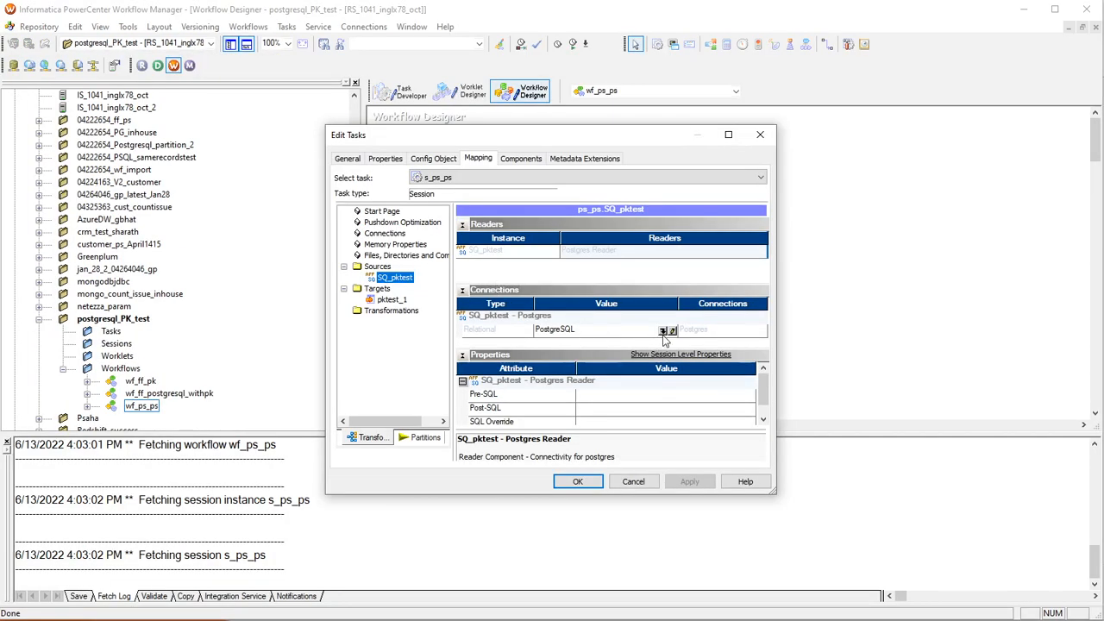
pyautogui.click(407, 301)
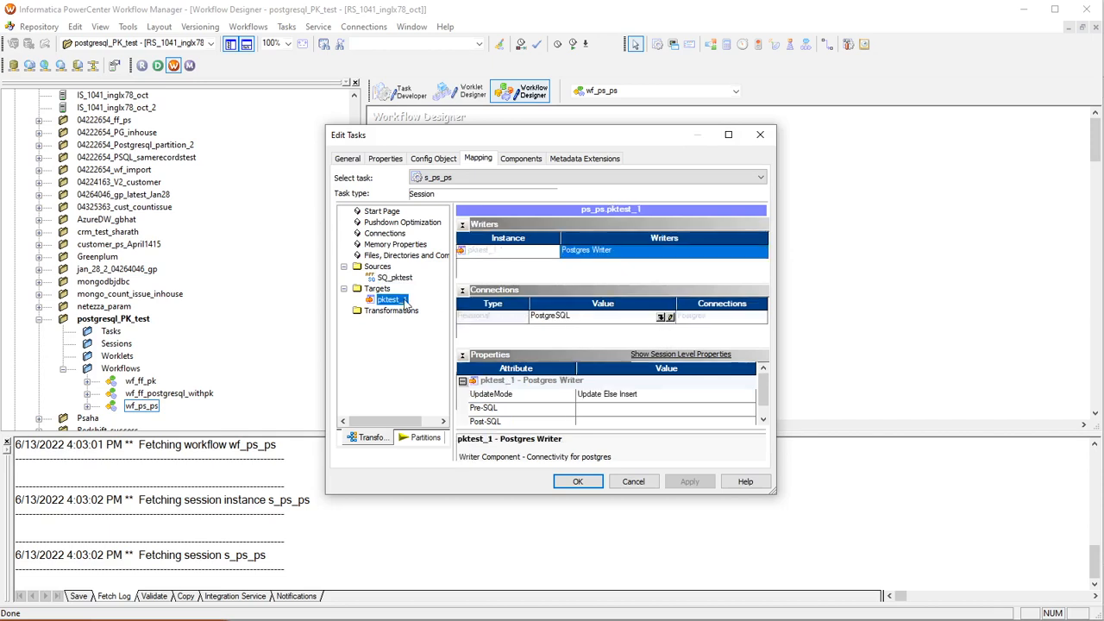
pyautogui.click(615, 273)
pyautogui.click(578, 482)
# Start the wf_ps_ps workflow and display the run properties of its newest s_ps_ps session in Workflow Monitor
pyautogui.rightClick(606, 302)
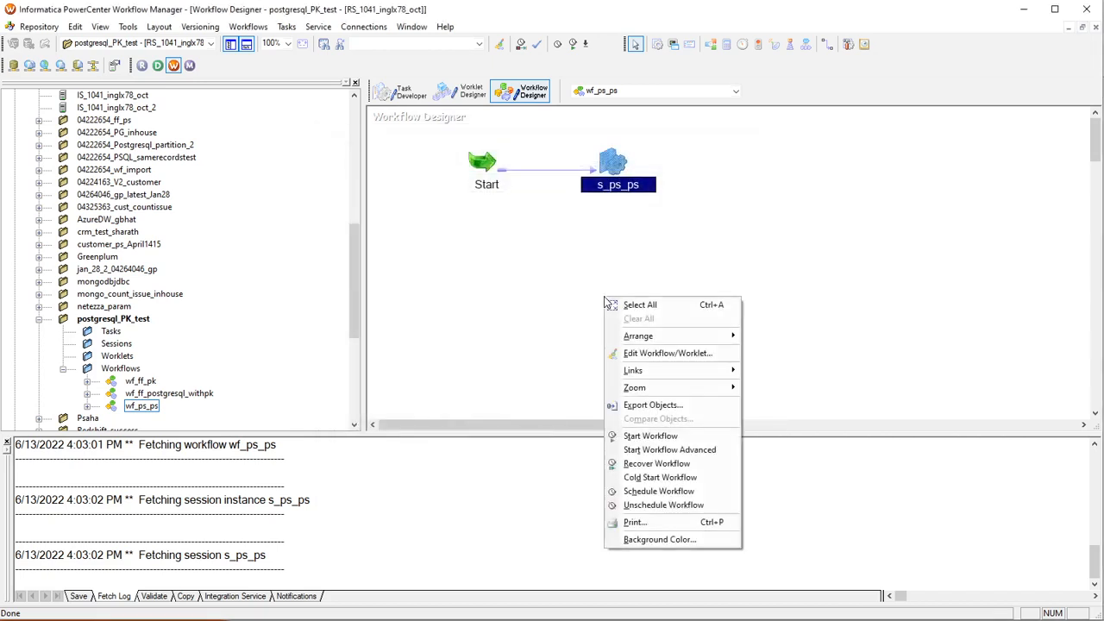
pyautogui.click(650, 436)
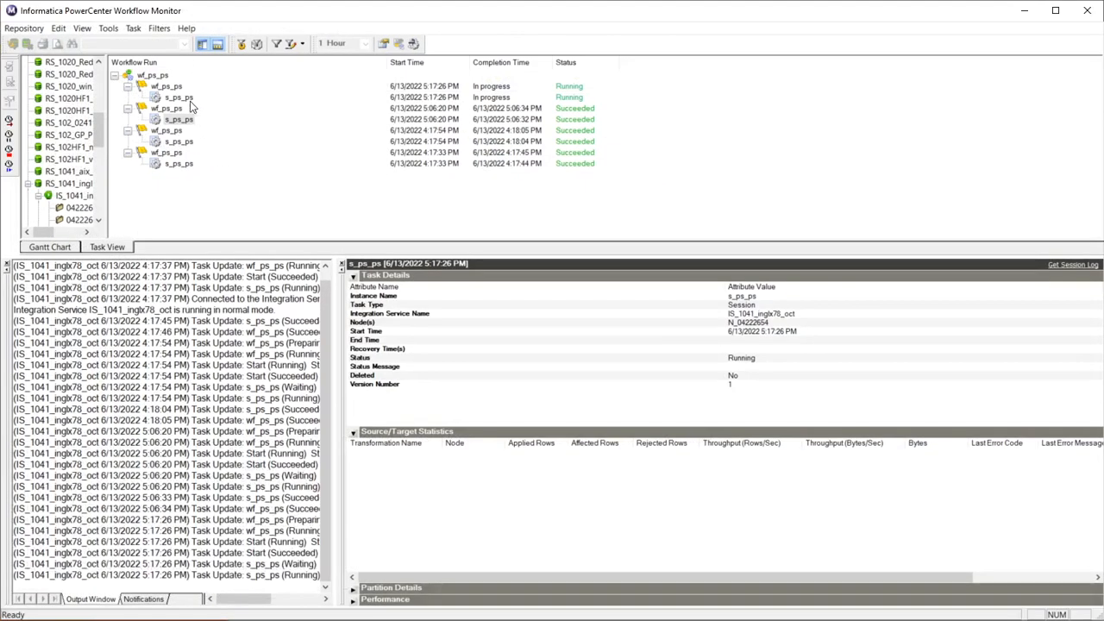
pyautogui.rightClick(189, 97)
pyautogui.click(251, 259)
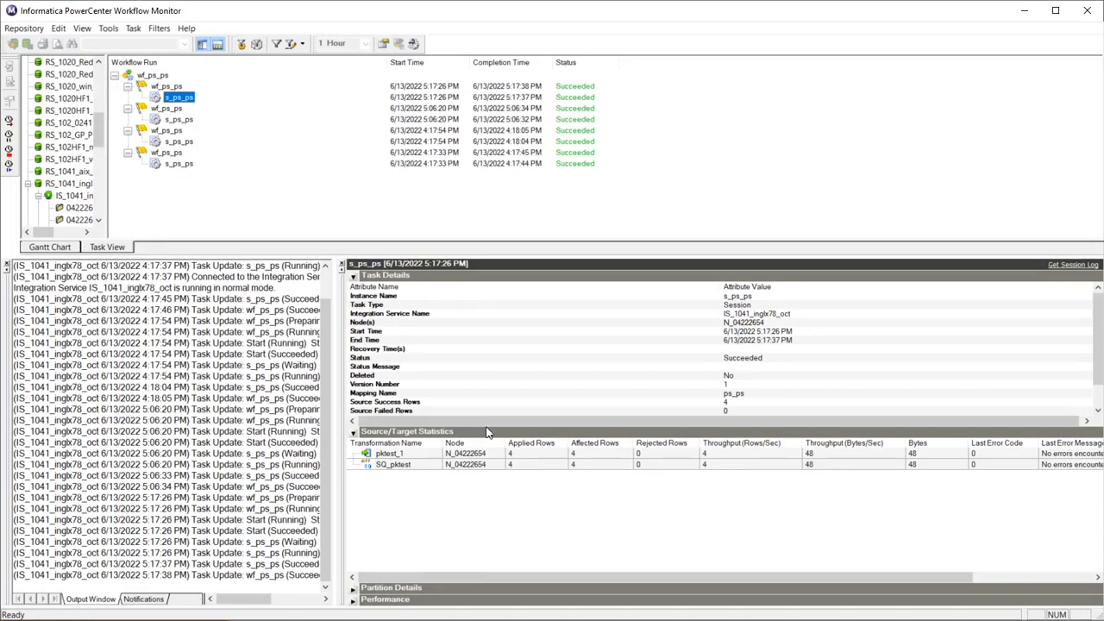
# Return to Workflow Manager, try a new ODBC relational connection with the ODBC subtype PostgreSQL, and cancel the definition
pyautogui.click(476, 614)
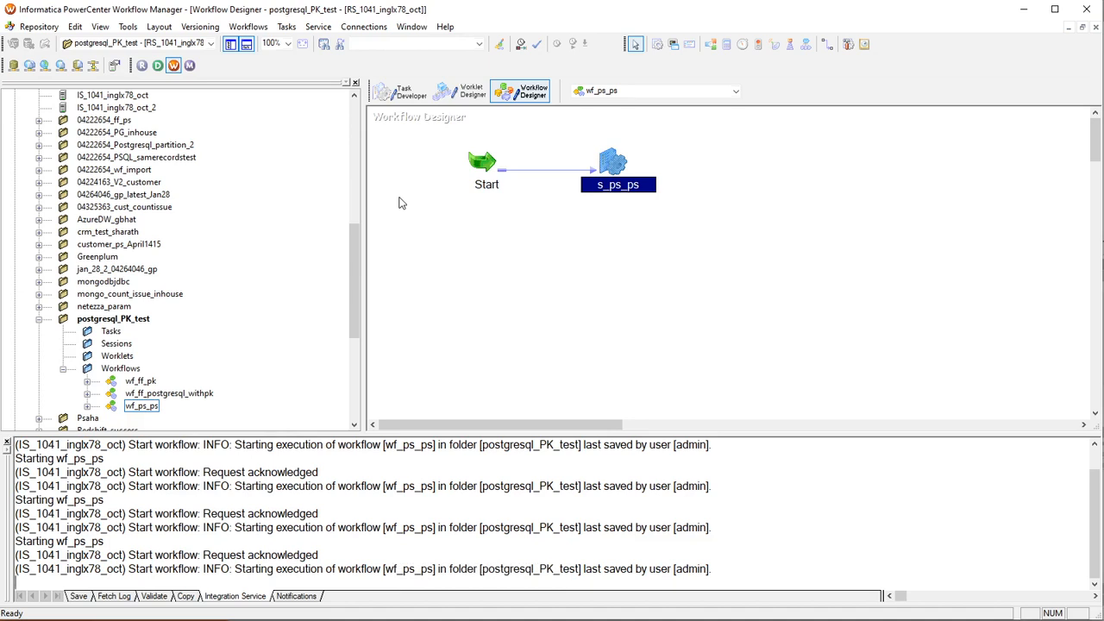
pyautogui.click(364, 27)
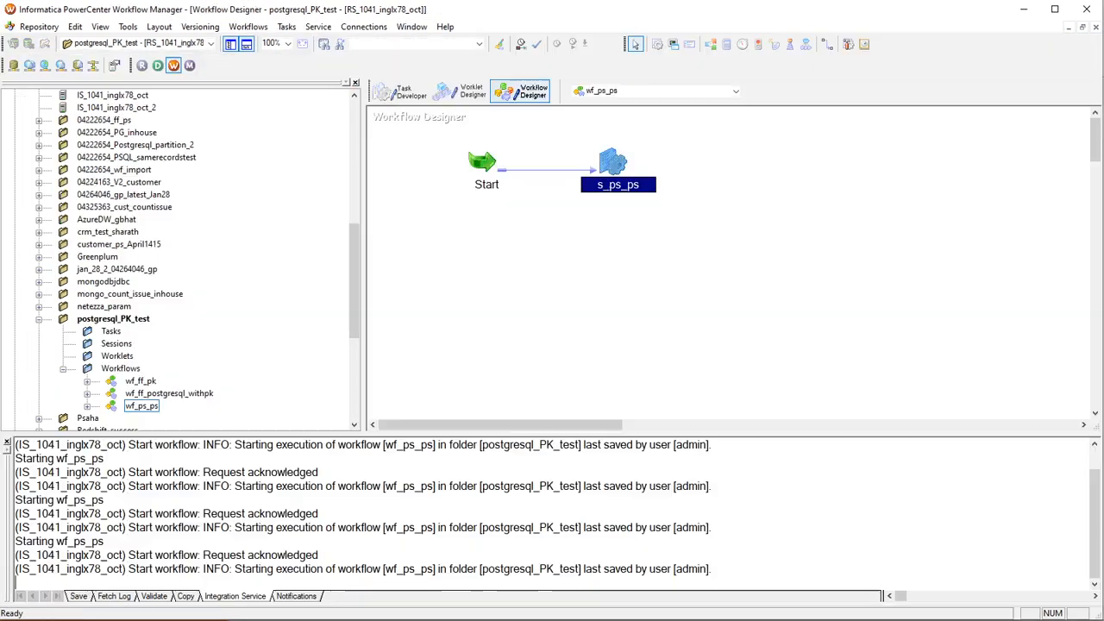
pyautogui.click(363, 27)
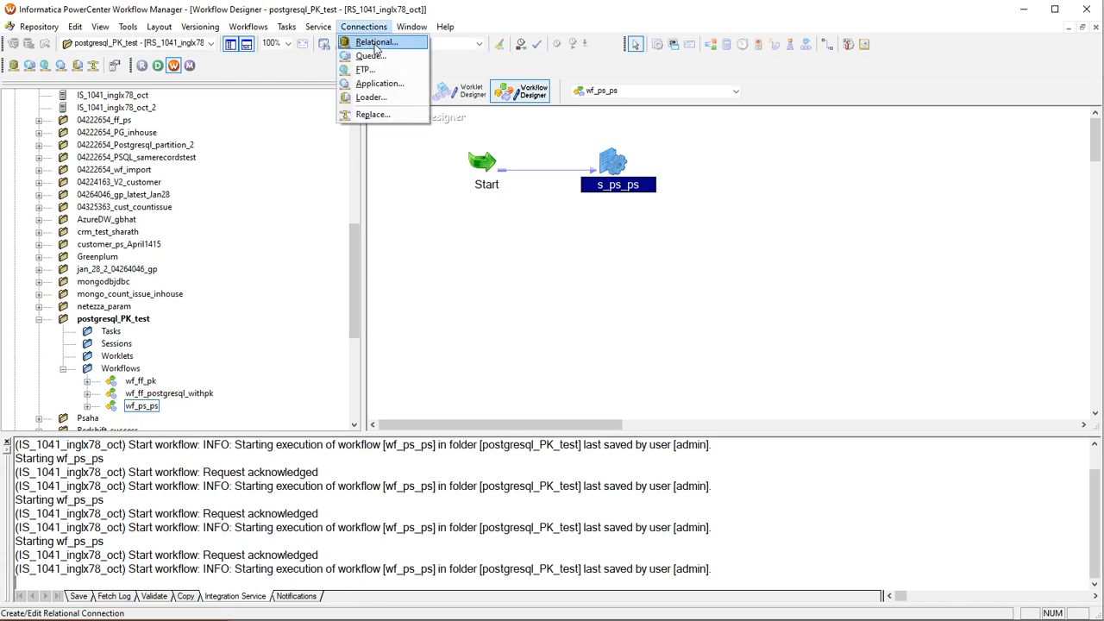
pyautogui.click(375, 43)
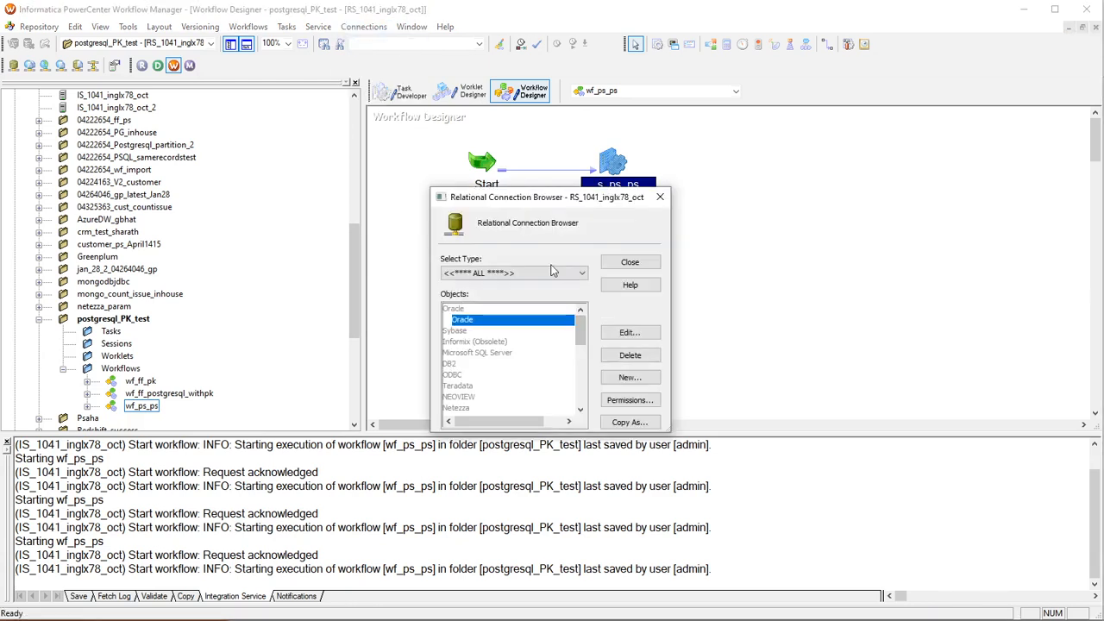
pyautogui.click(486, 345)
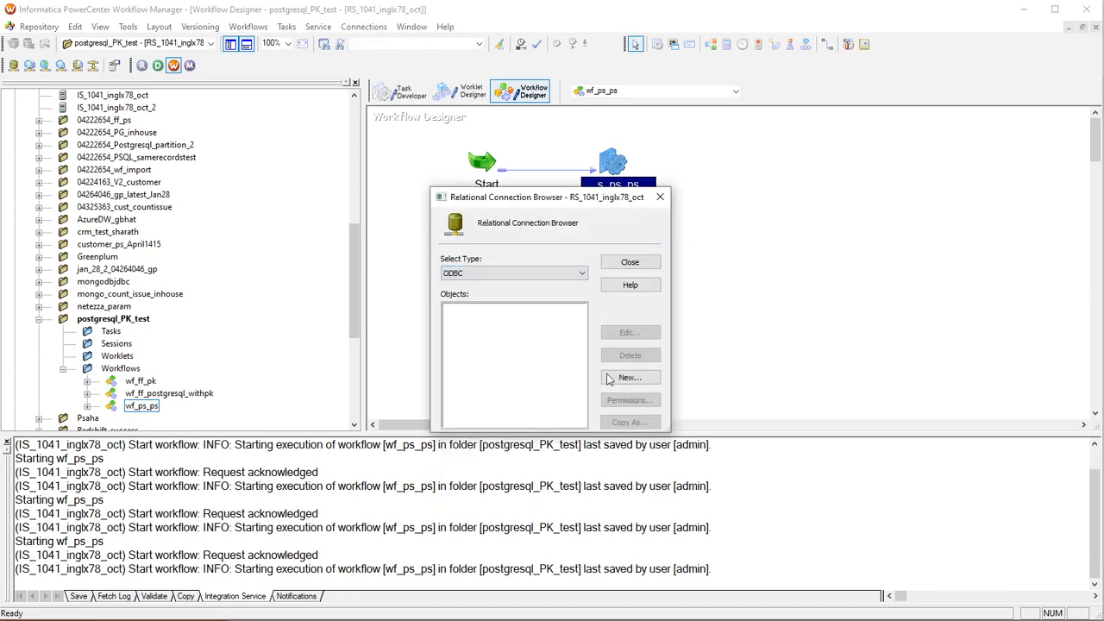
pyautogui.click(622, 378)
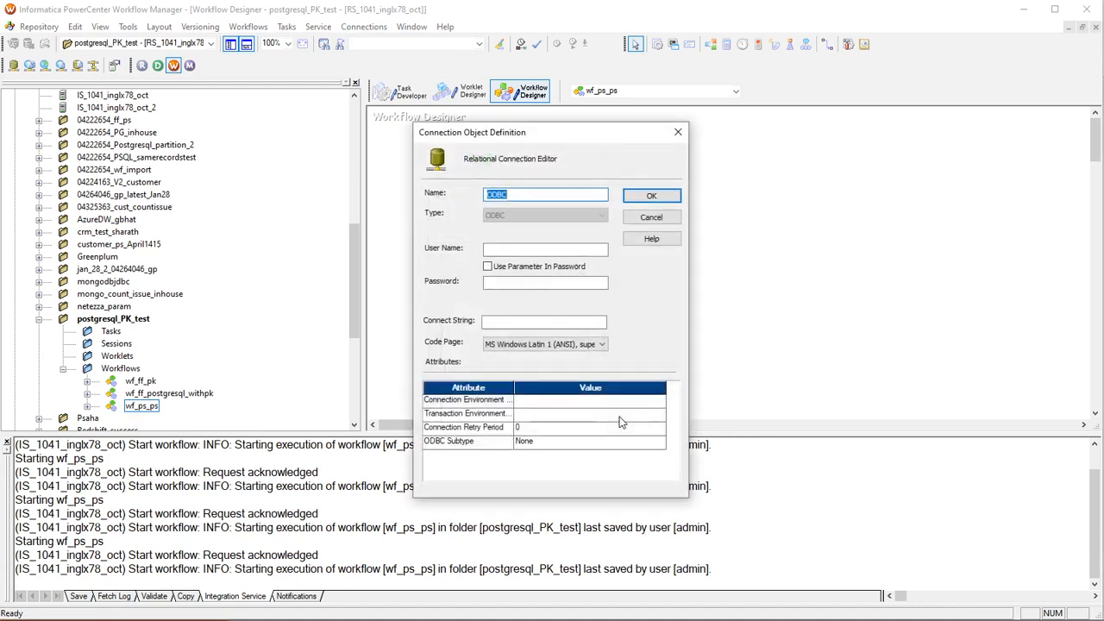
pyautogui.click(564, 441)
pyautogui.click(564, 441)
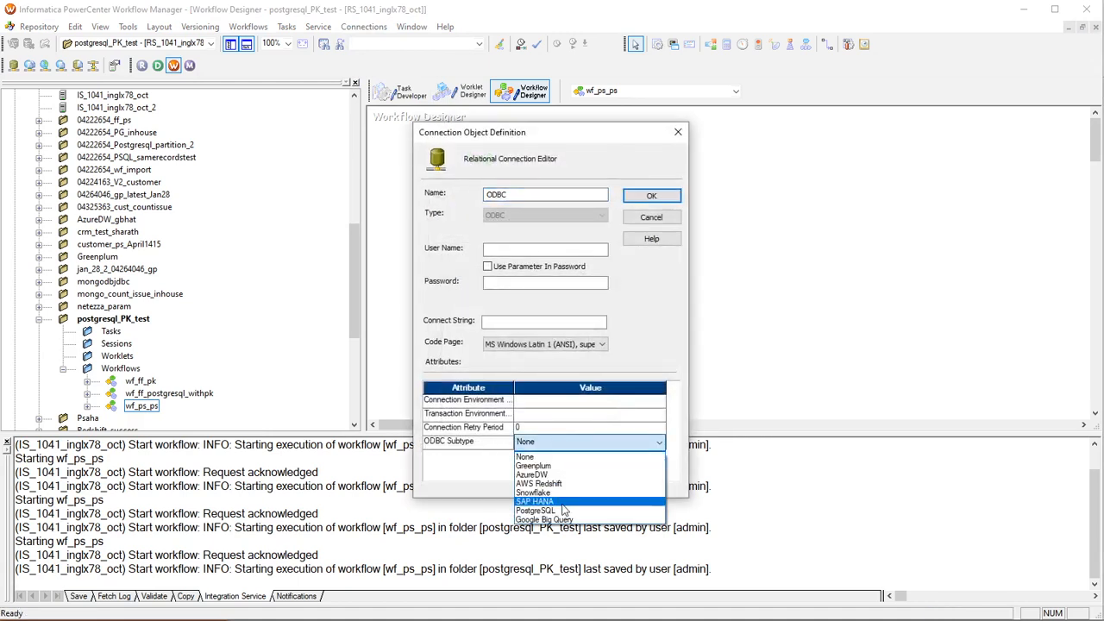
pyautogui.click(560, 511)
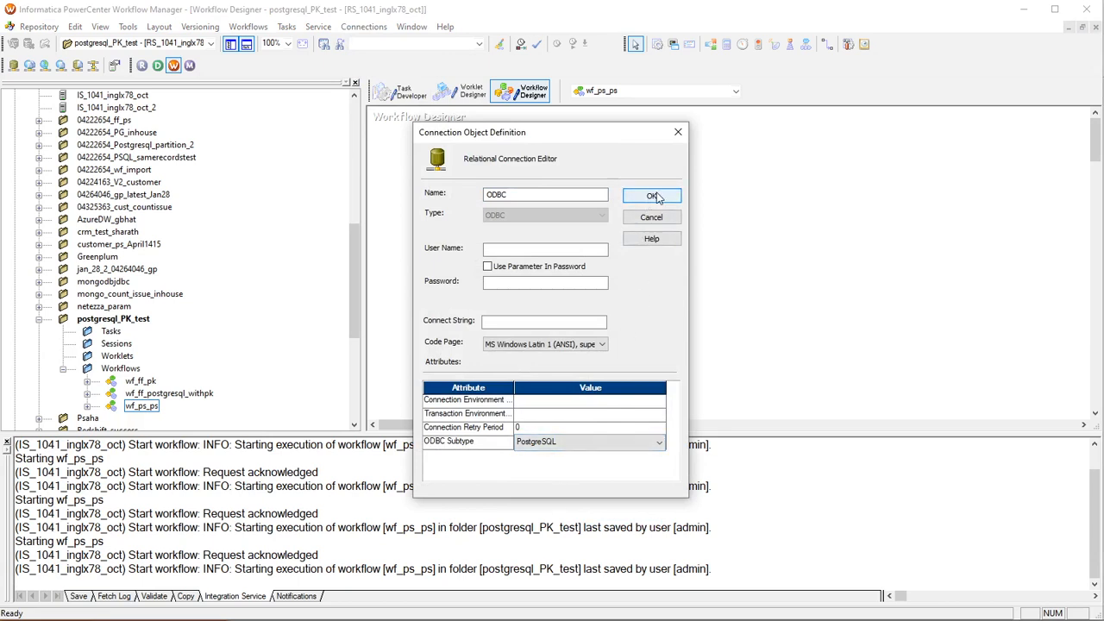
pyautogui.click(660, 218)
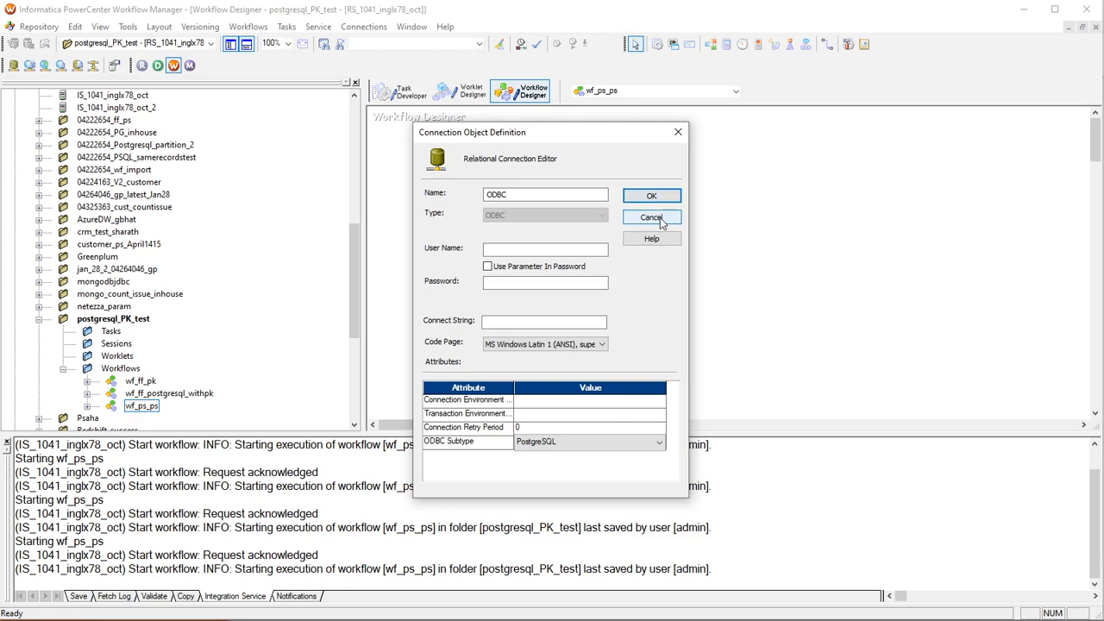
pyautogui.click(525, 347)
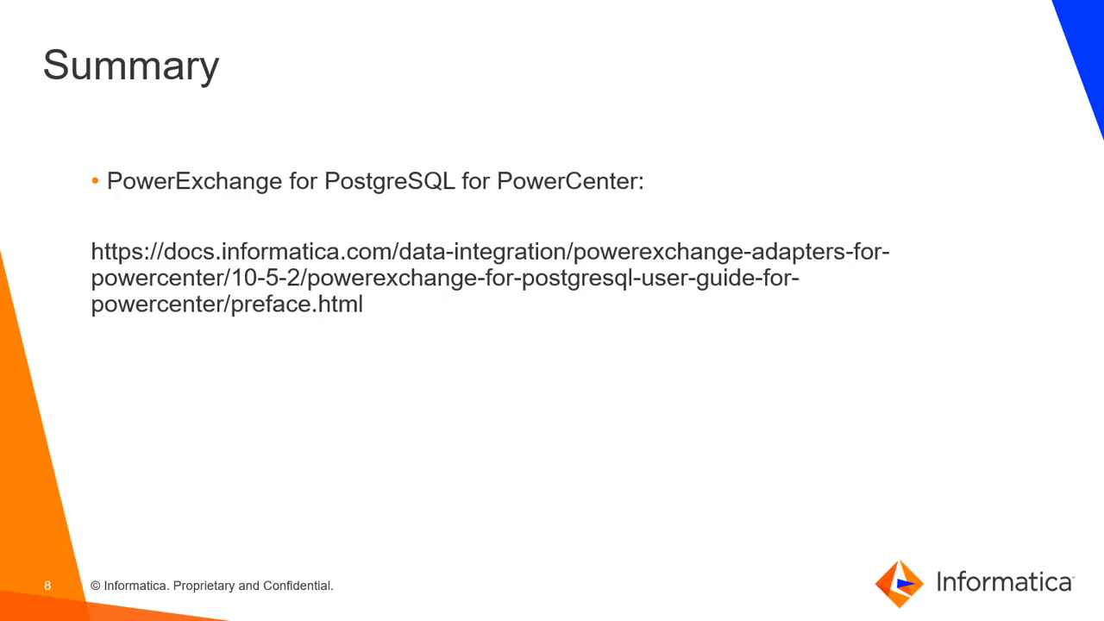
pyautogui.click(339, 307)
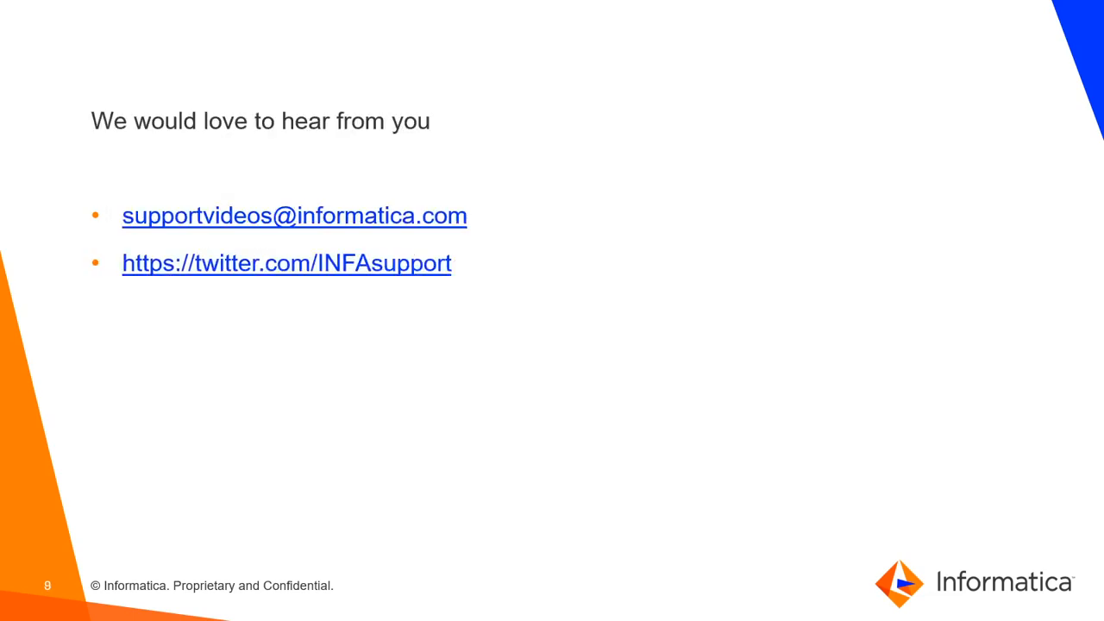